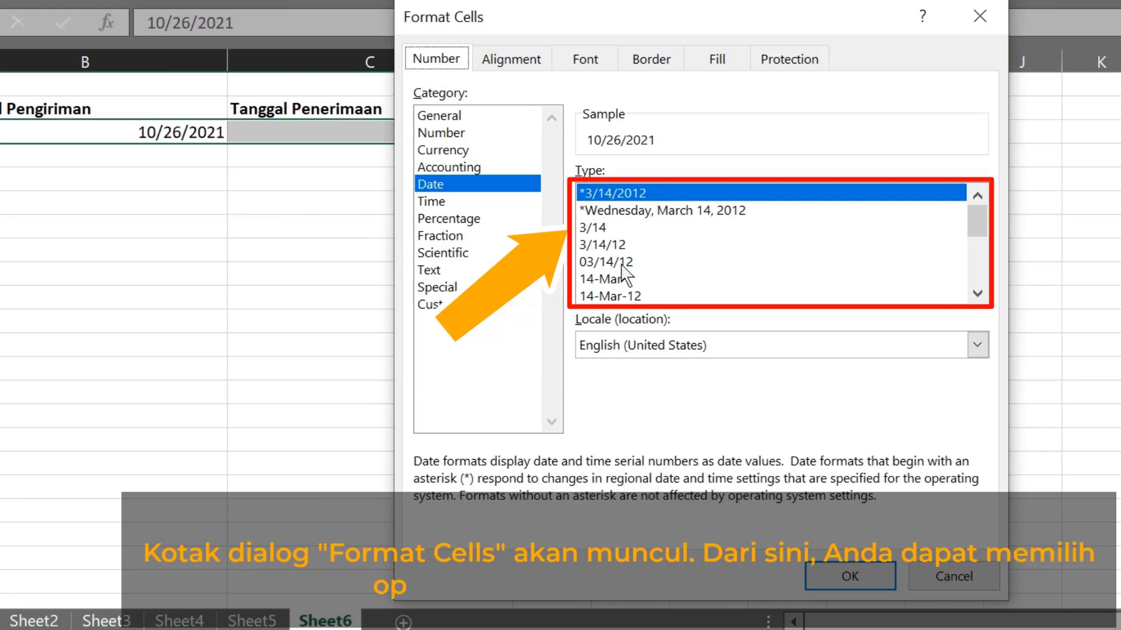
Step: Choose the date type *Wednesday, March 14, 2012 for the selected date cells
click(622, 211)
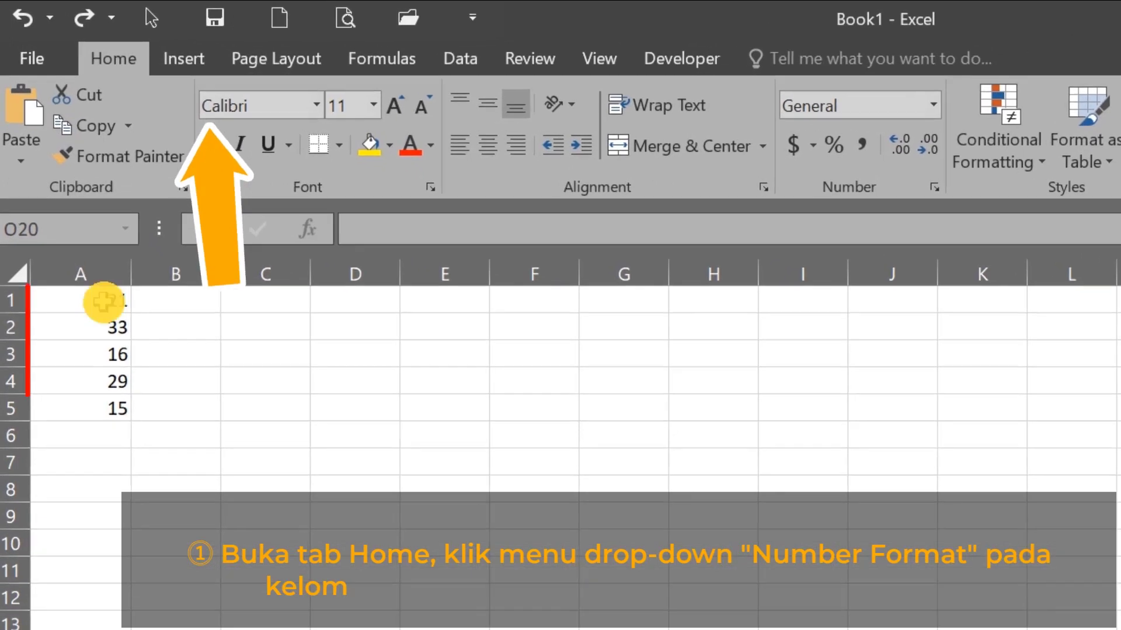
Step: Apply the Accounting number format to the values in A1:A5
drag(68, 203, 69, 268)
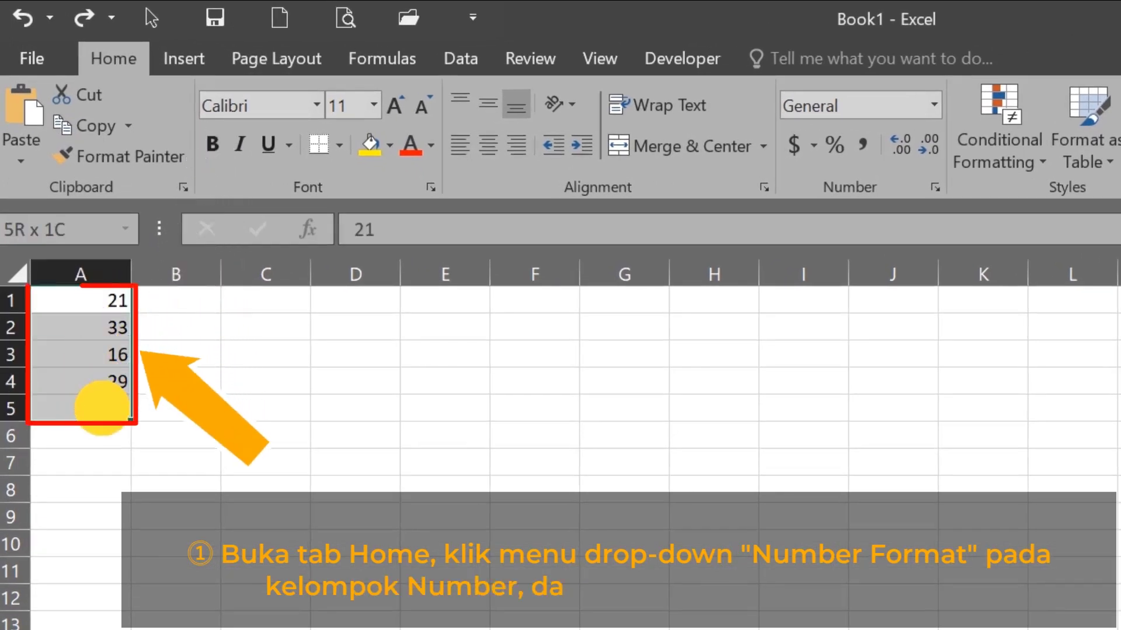
drag(102, 407, 101, 408)
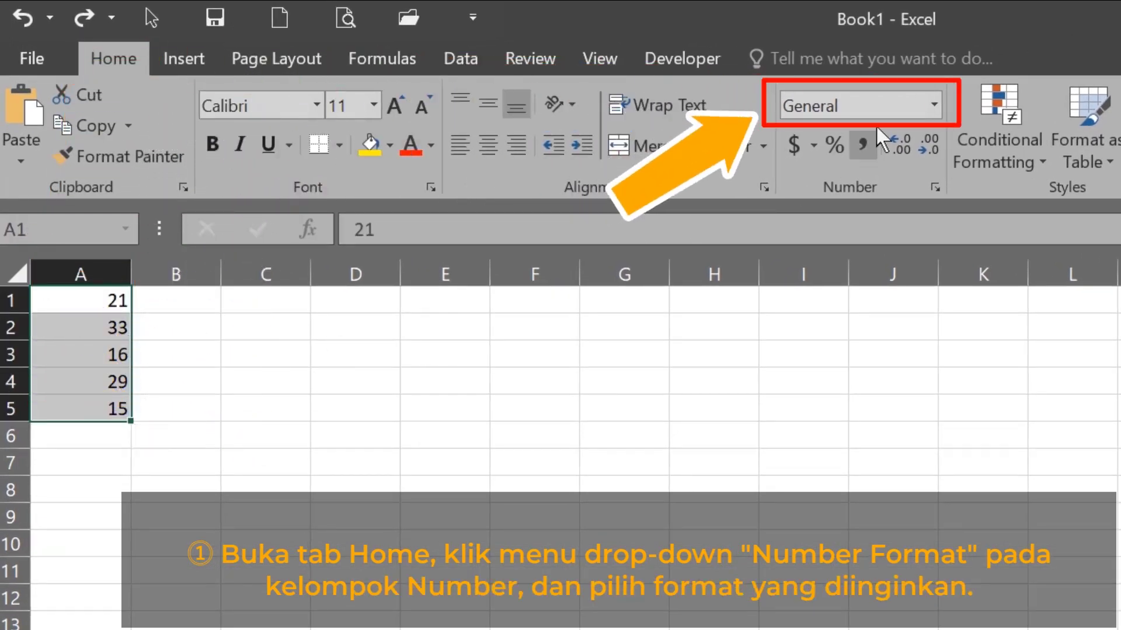
click(933, 107)
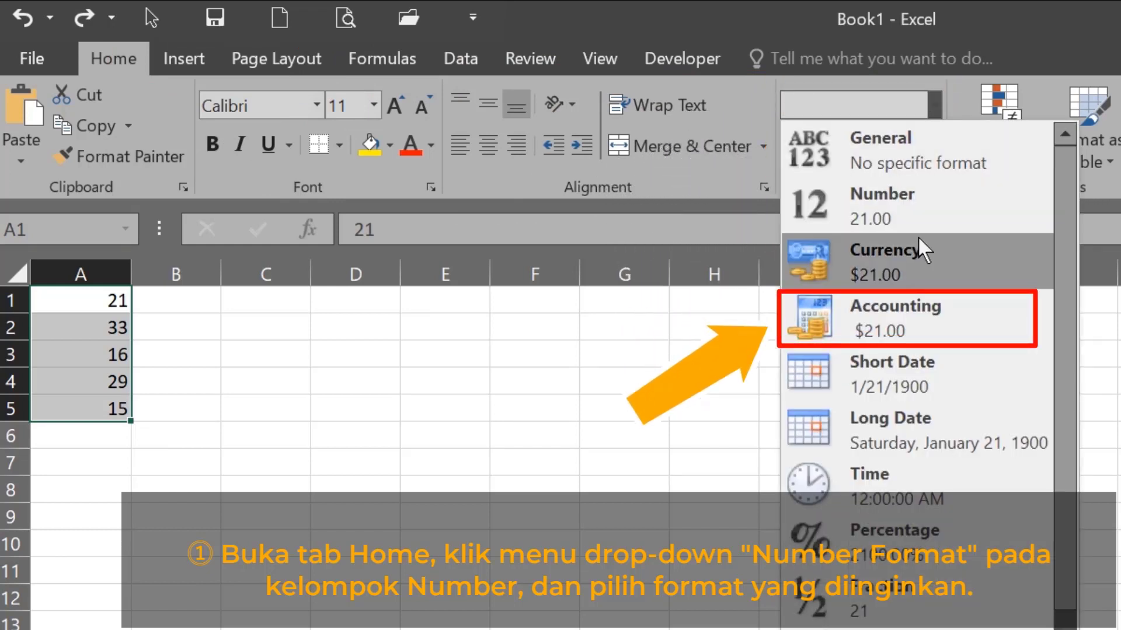
click(902, 319)
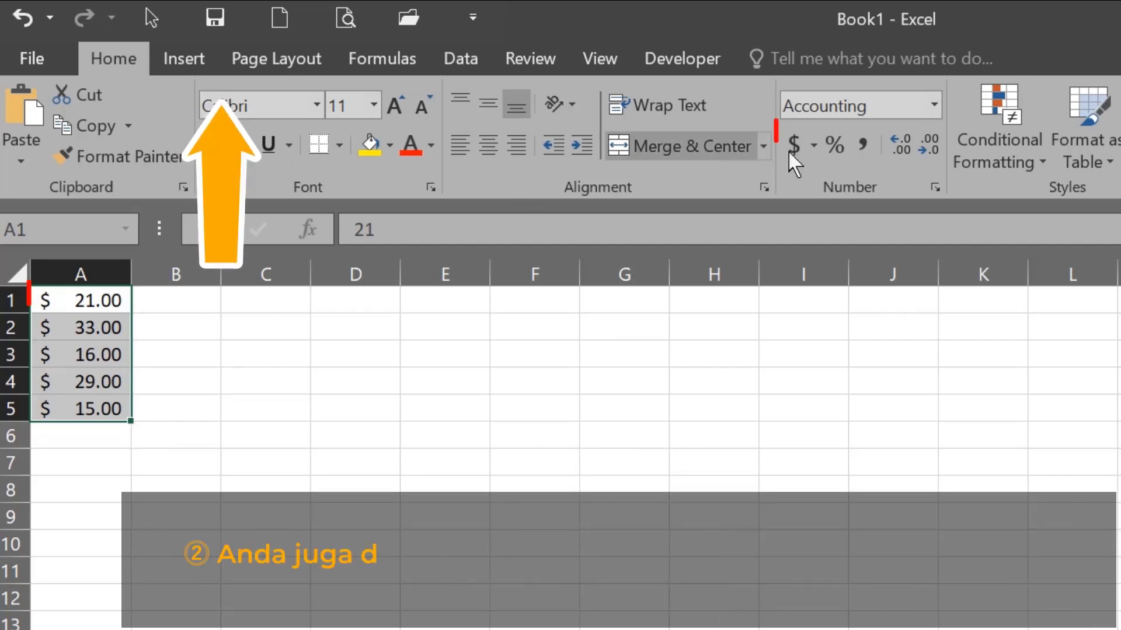
Step: Reduce the decimals of A1:A5 to none, and restore two decimal places
click(935, 145)
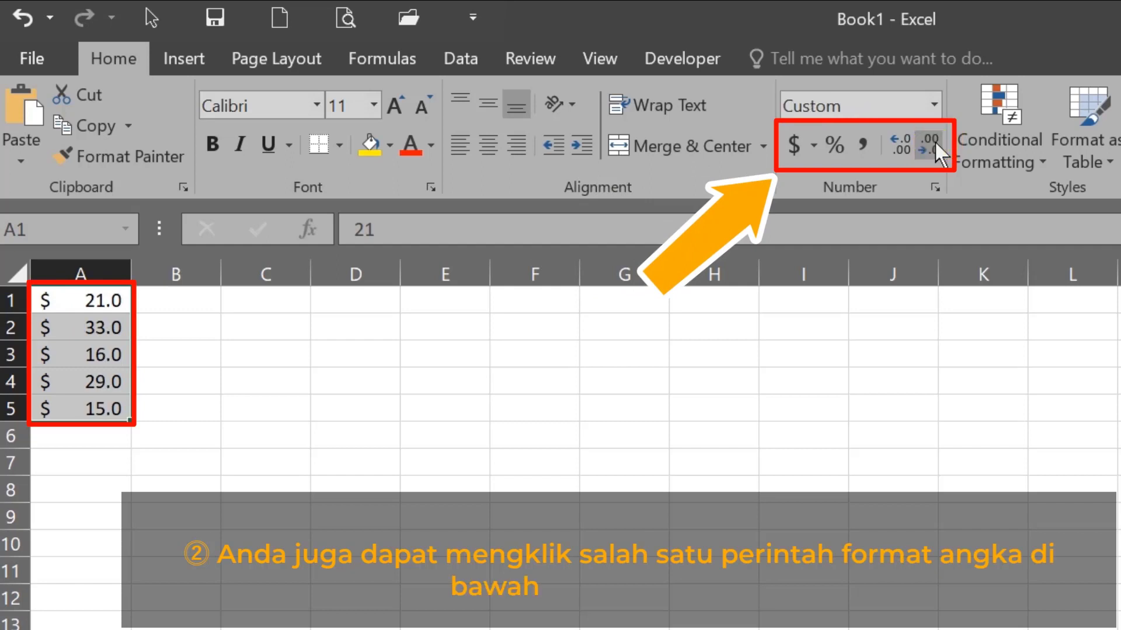
click(935, 146)
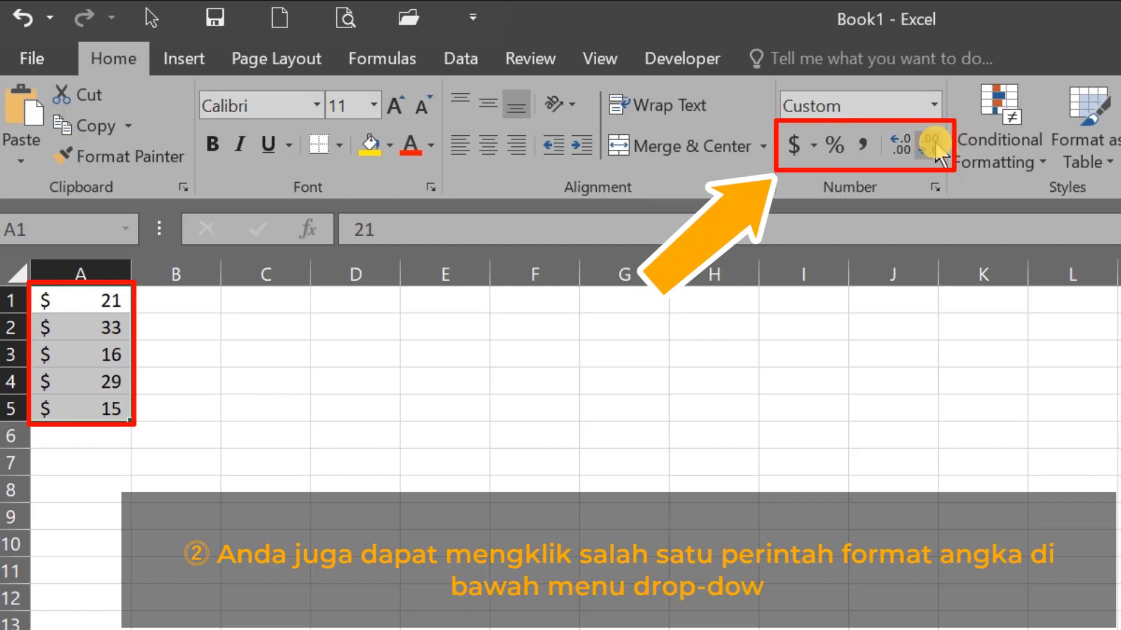
click(900, 155)
click(900, 155)
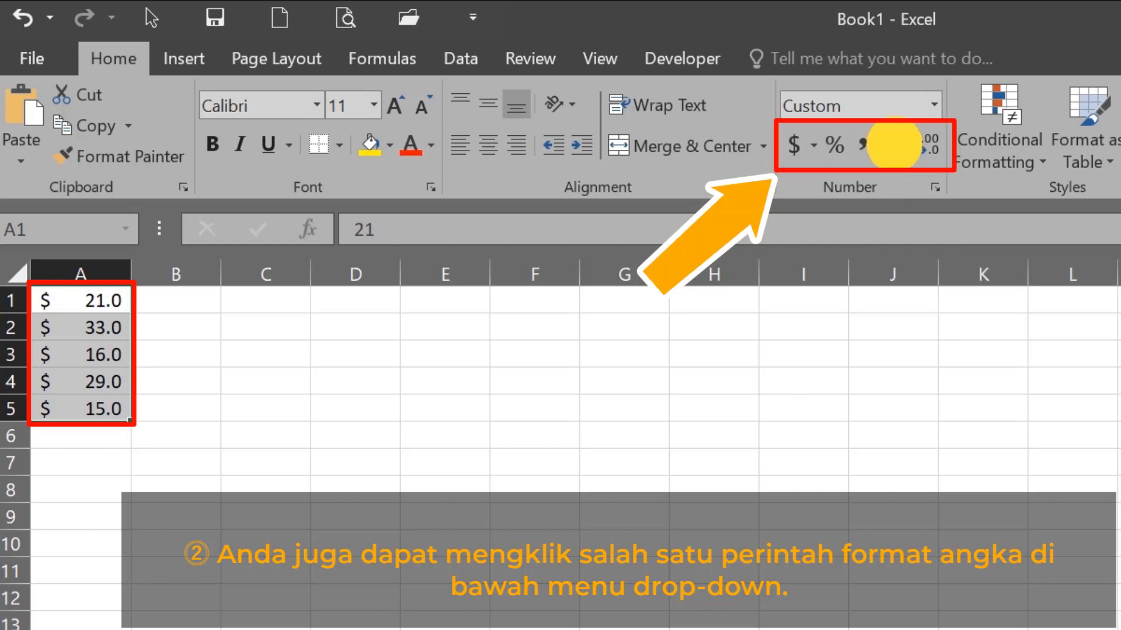
Step: Try Comma Style and Percent Style on A1:A5, and return the cells to the dollar Accounting format
click(863, 153)
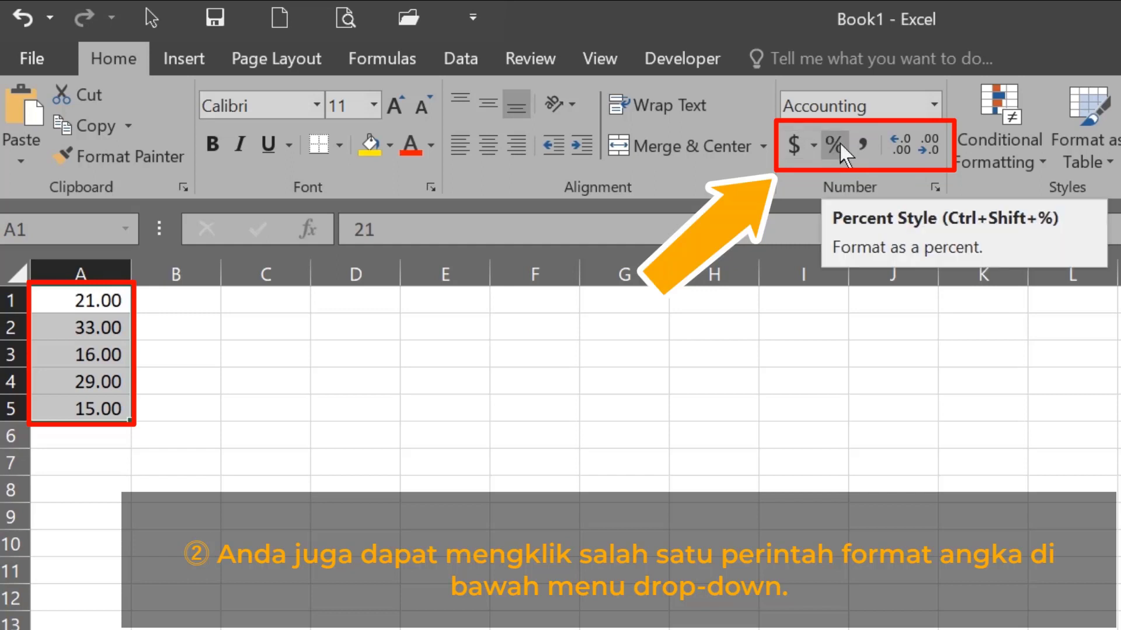
click(835, 146)
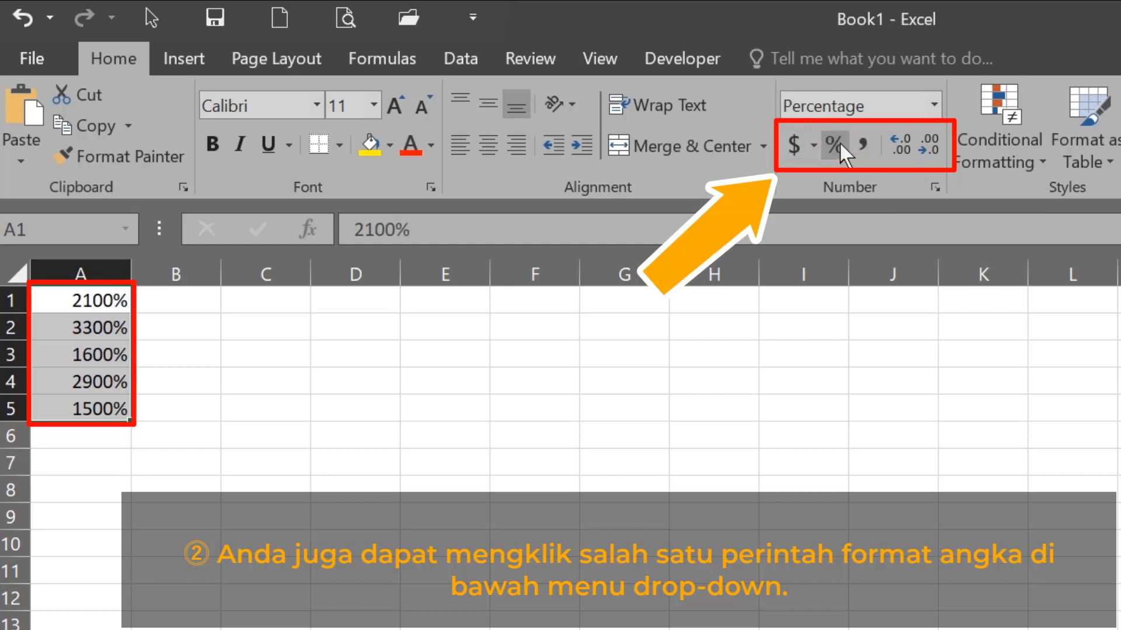
click(795, 145)
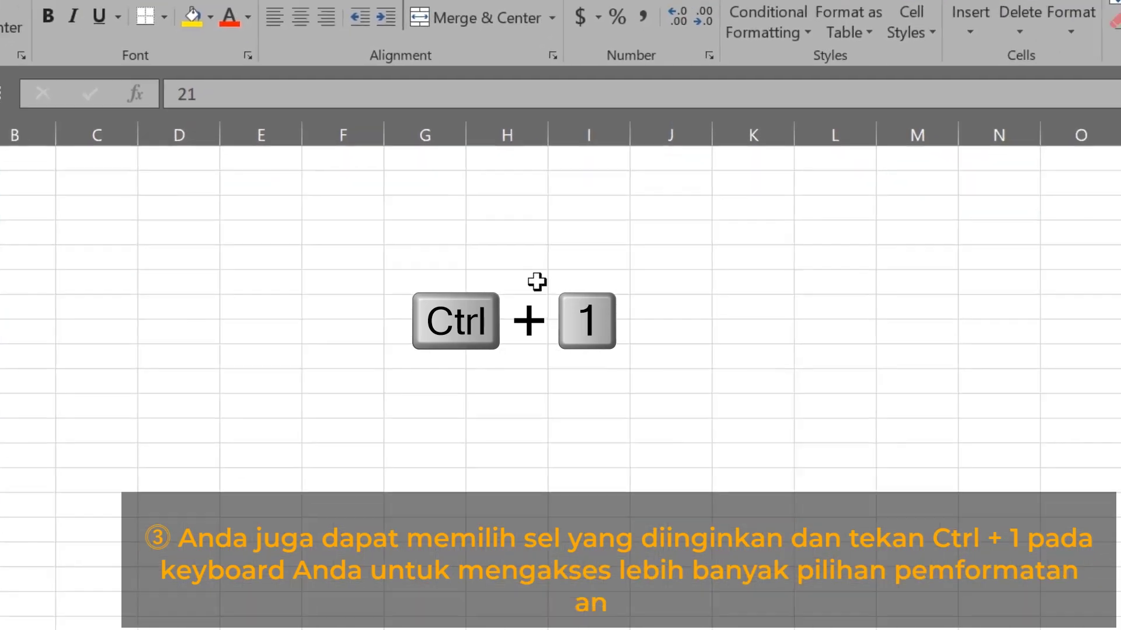
Step: Preview the General, Number, Currency, Accounting and Percentage categories for A1:A5 in the Format Cells dialog
key(ctrl+1)
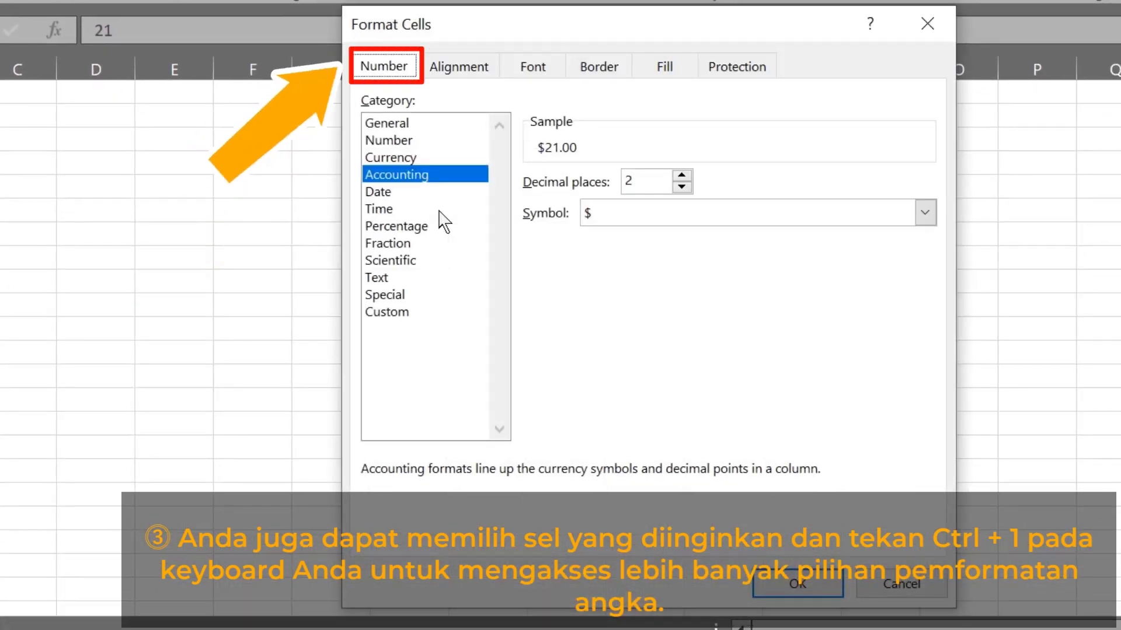
click(395, 130)
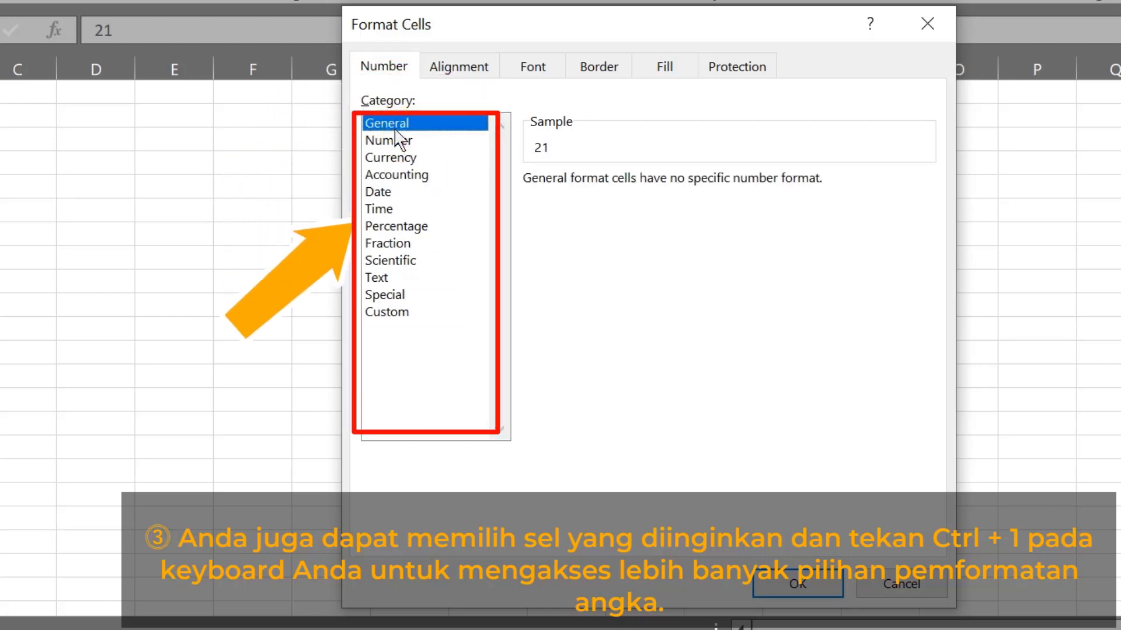
click(390, 143)
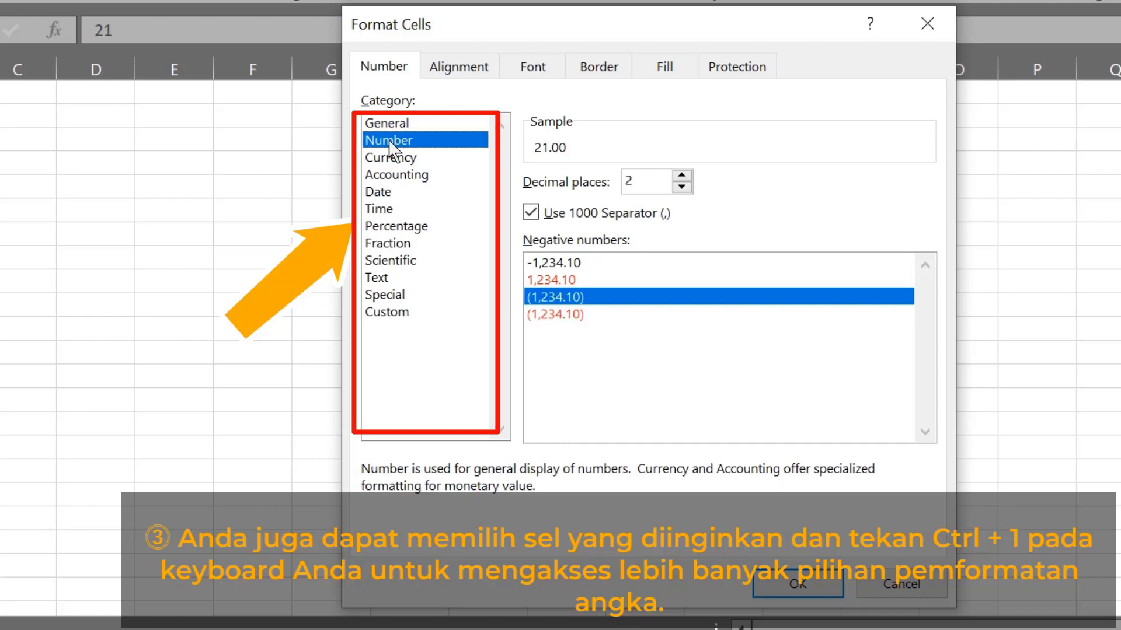
click(390, 158)
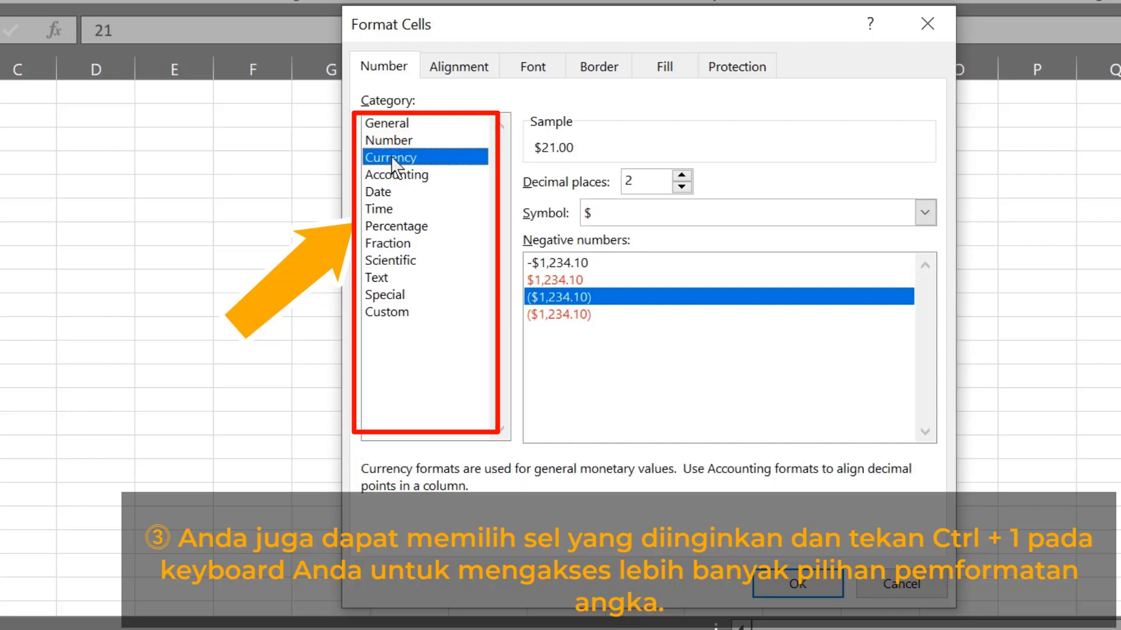
click(401, 186)
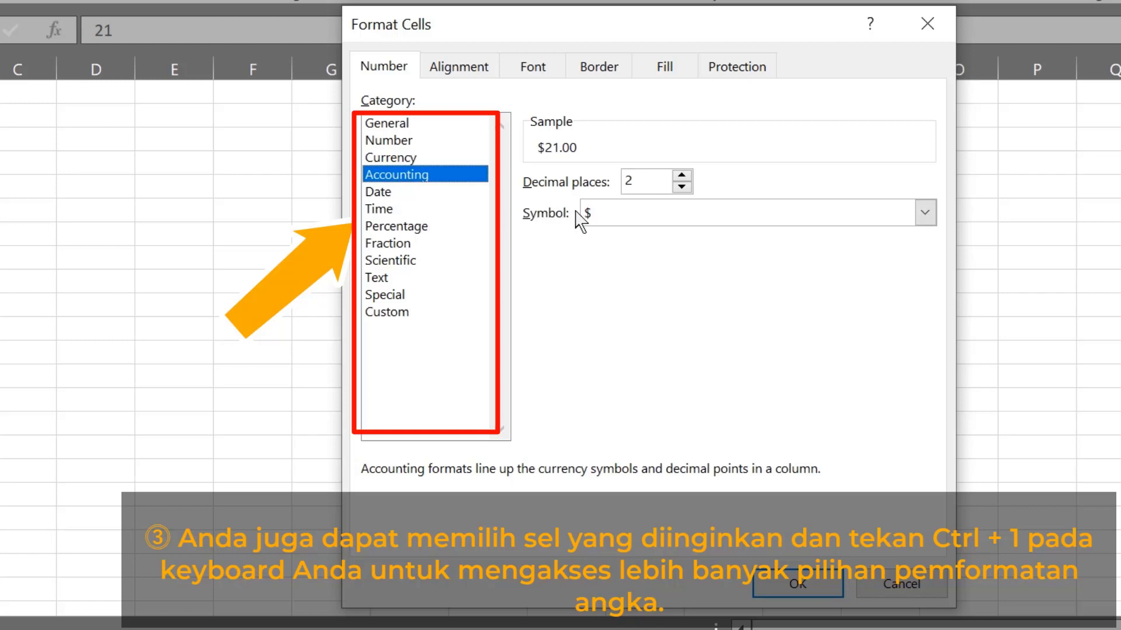
click(396, 227)
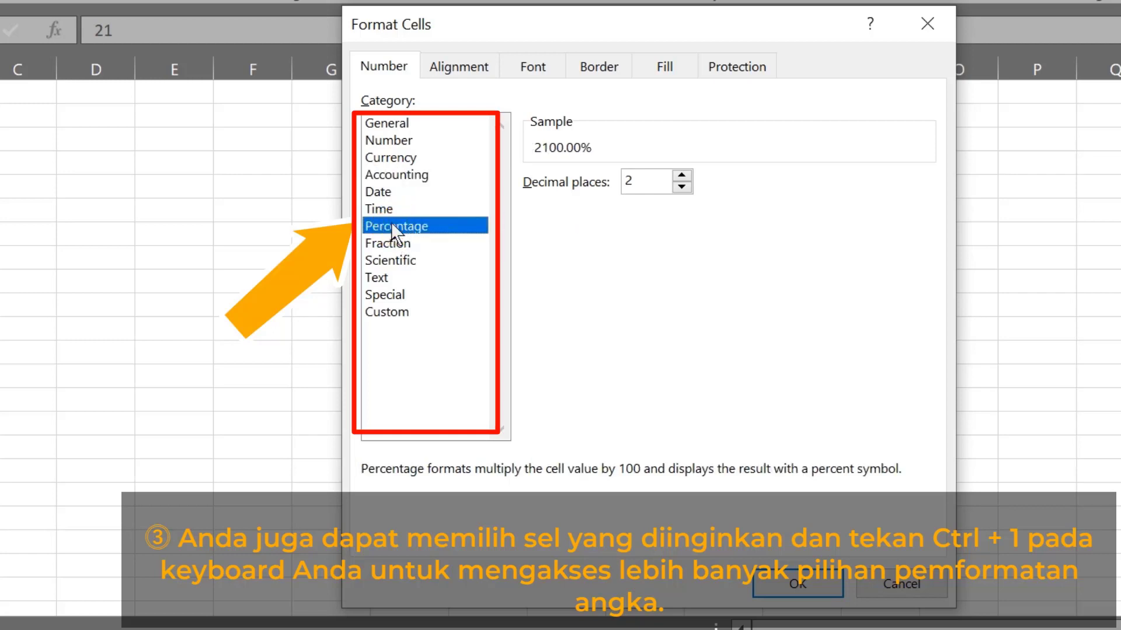
Step: Format A1:A5 as Accounting with the $ symbol and 0 decimal places
click(395, 176)
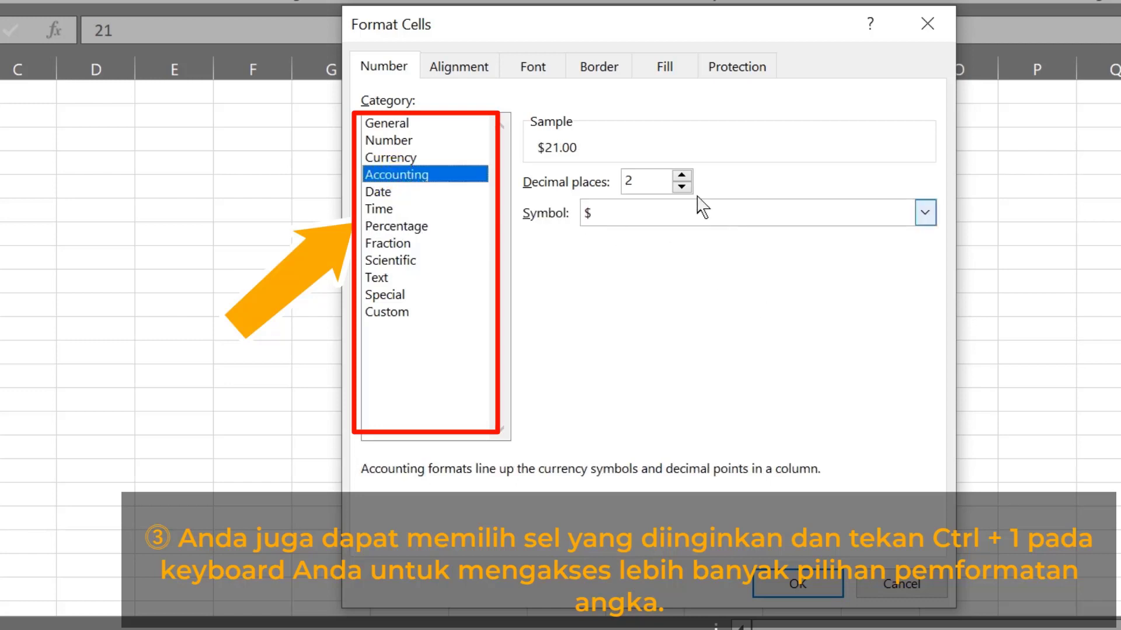
click(682, 187)
click(681, 187)
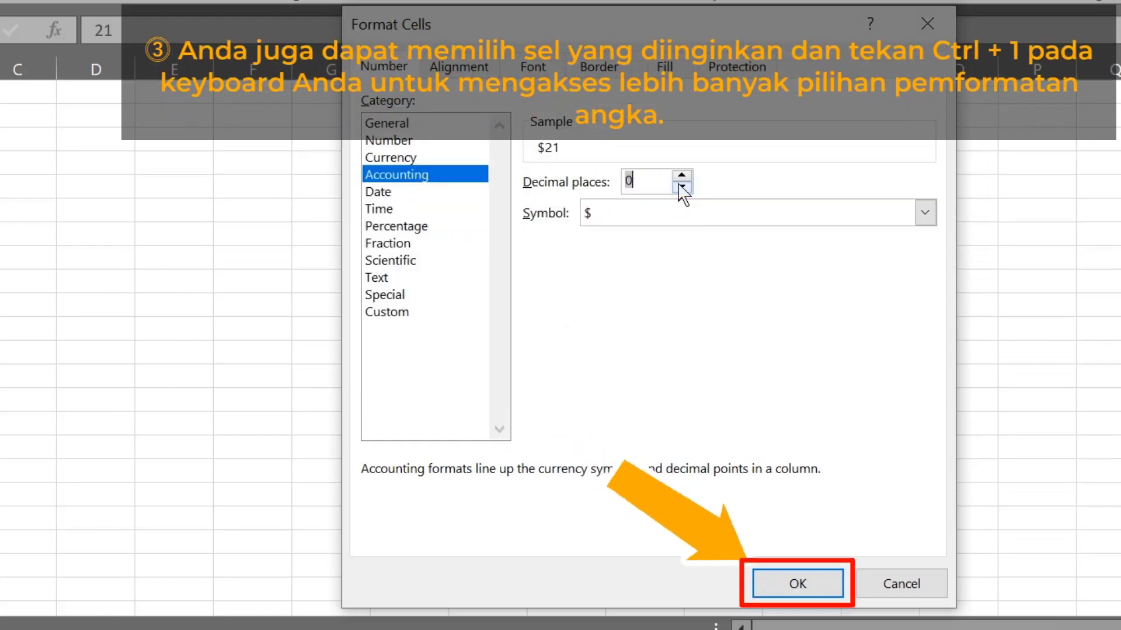
click(799, 581)
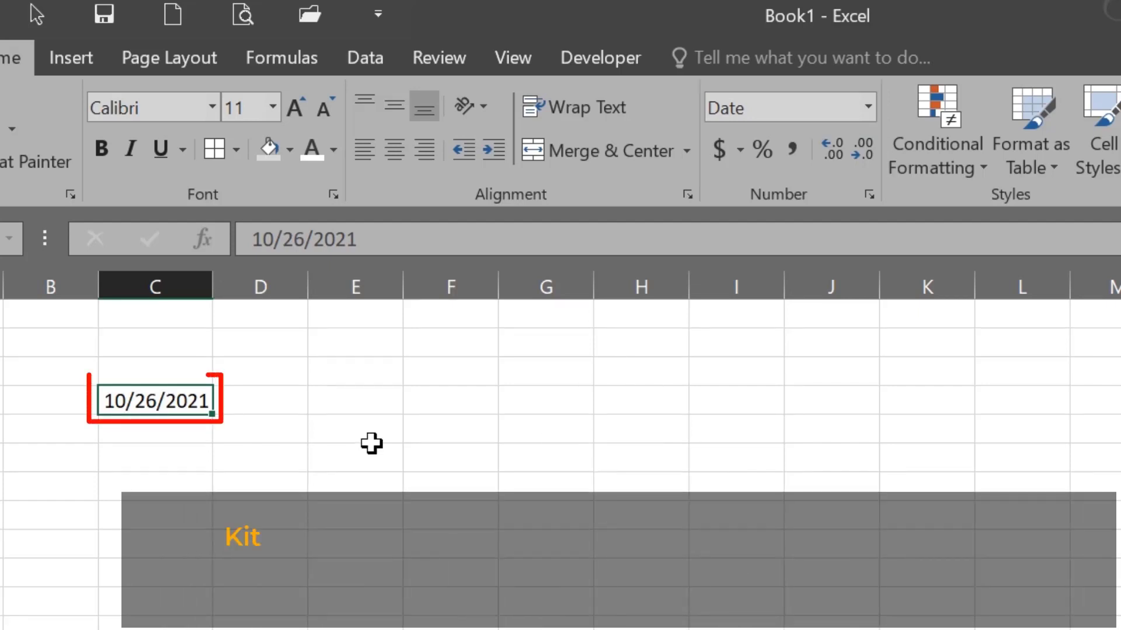
Step: Extend the date 10/26/2021 down column C as a daily series with the fill handle
click(206, 419)
drag(205, 419, 175, 572)
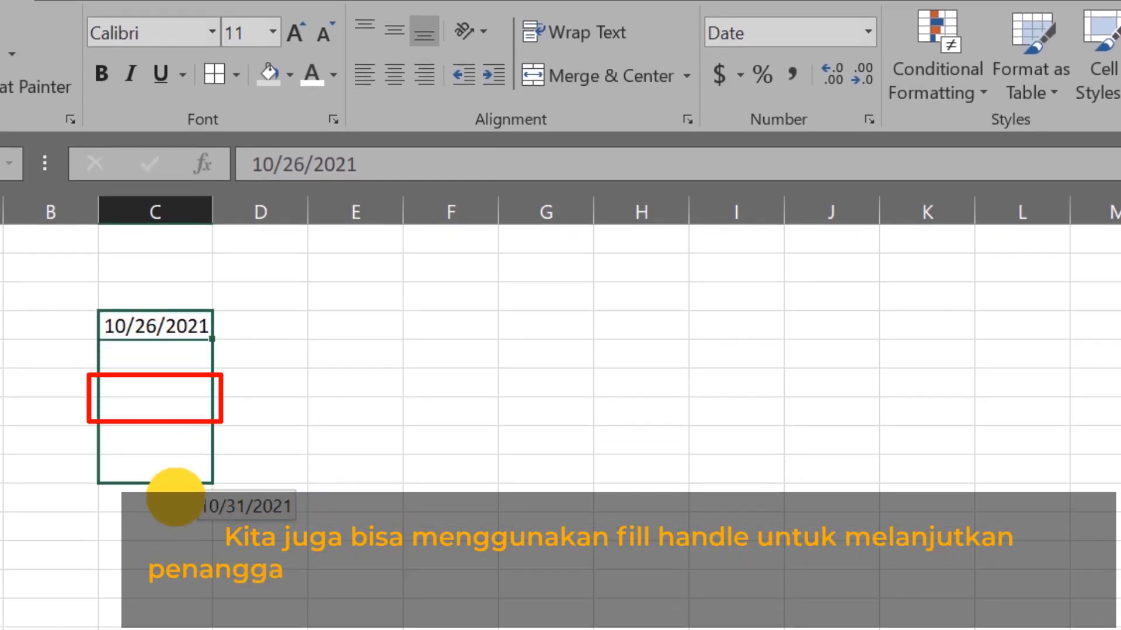
drag(175, 497, 169, 567)
drag(170, 412, 169, 413)
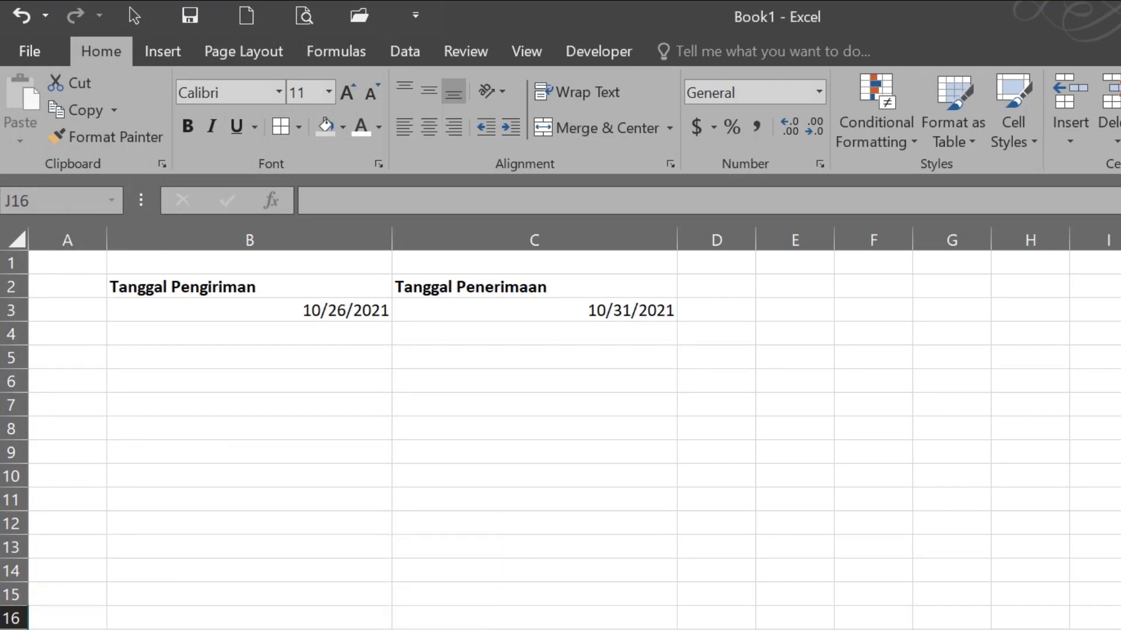
Step: Format the shipping and receipt dates in B3:C3 with the date type *Wednesday, March 14, 2012
click(378, 312)
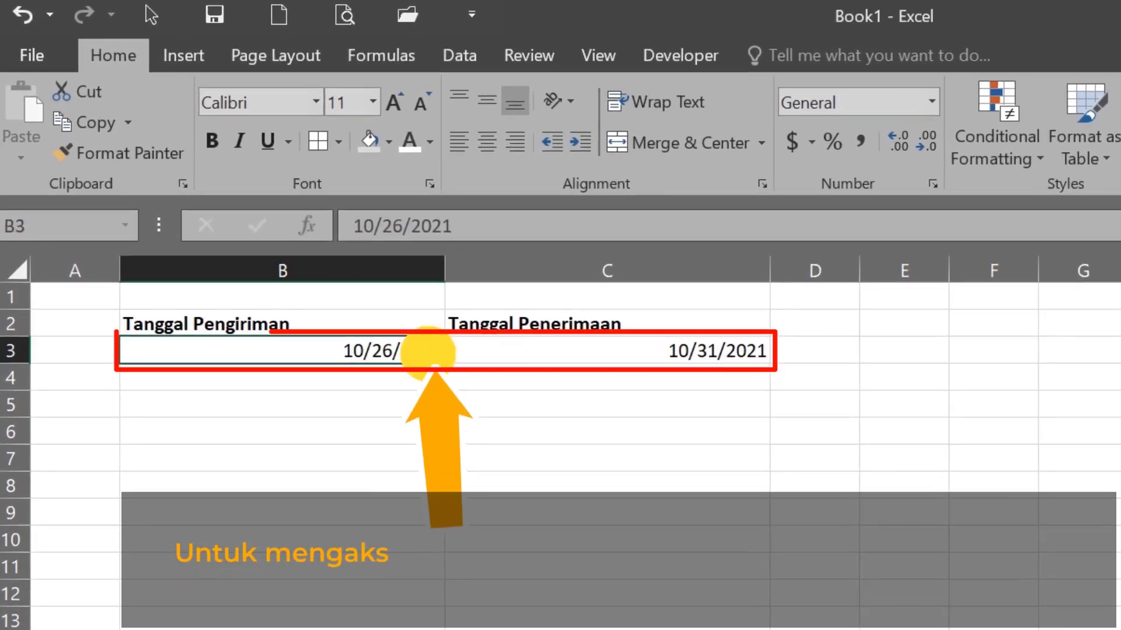
drag(429, 353, 467, 348)
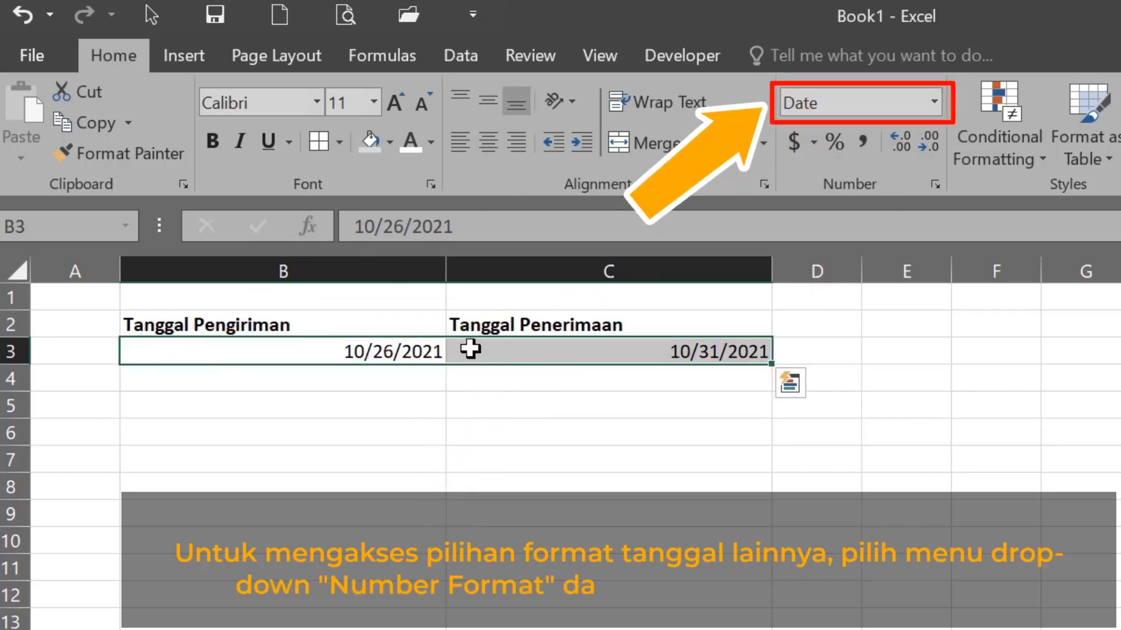
click(934, 103)
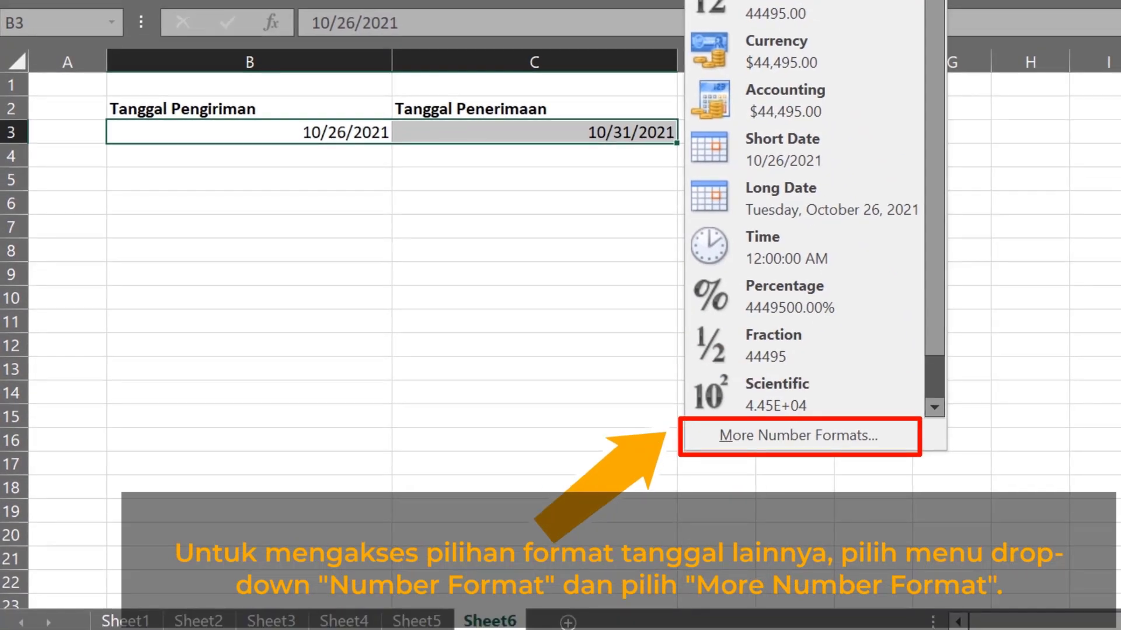
click(783, 434)
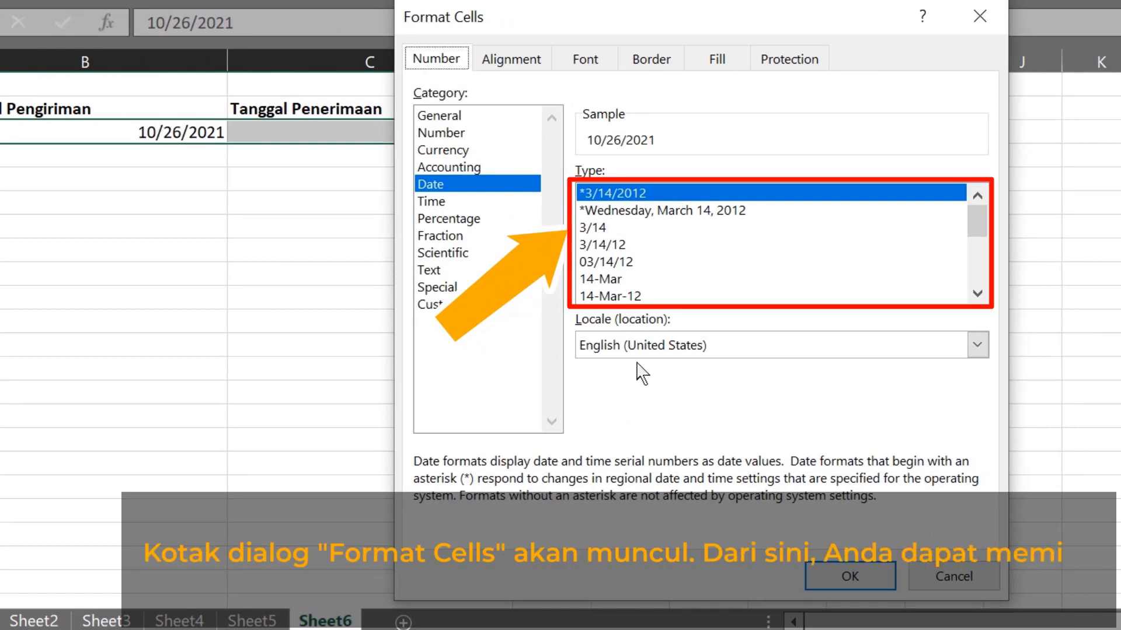
click(622, 213)
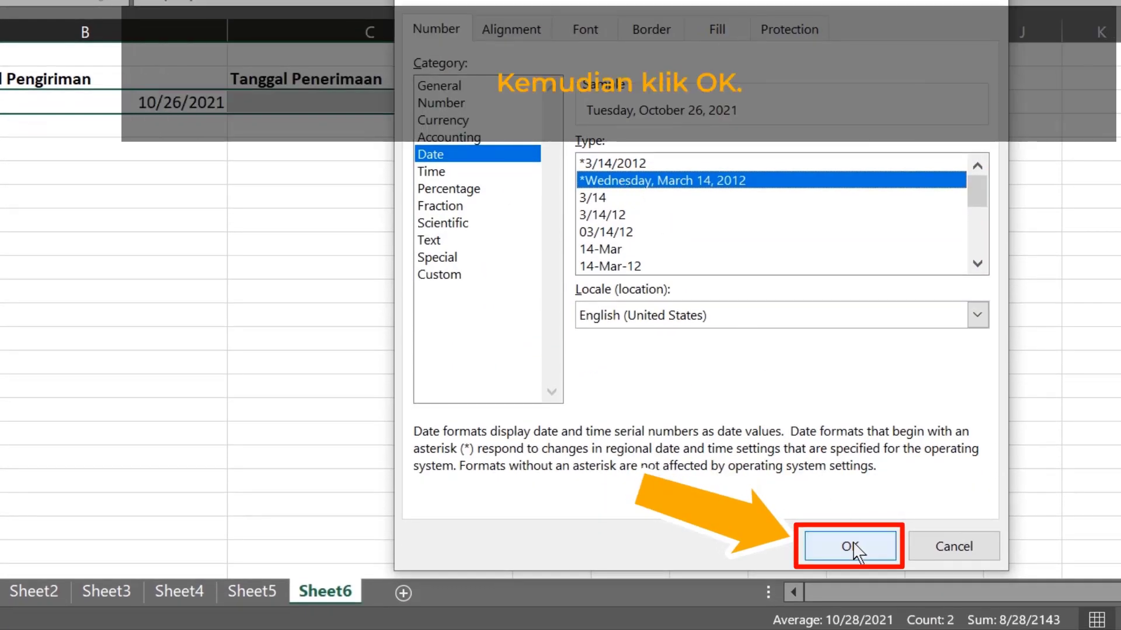
click(851, 547)
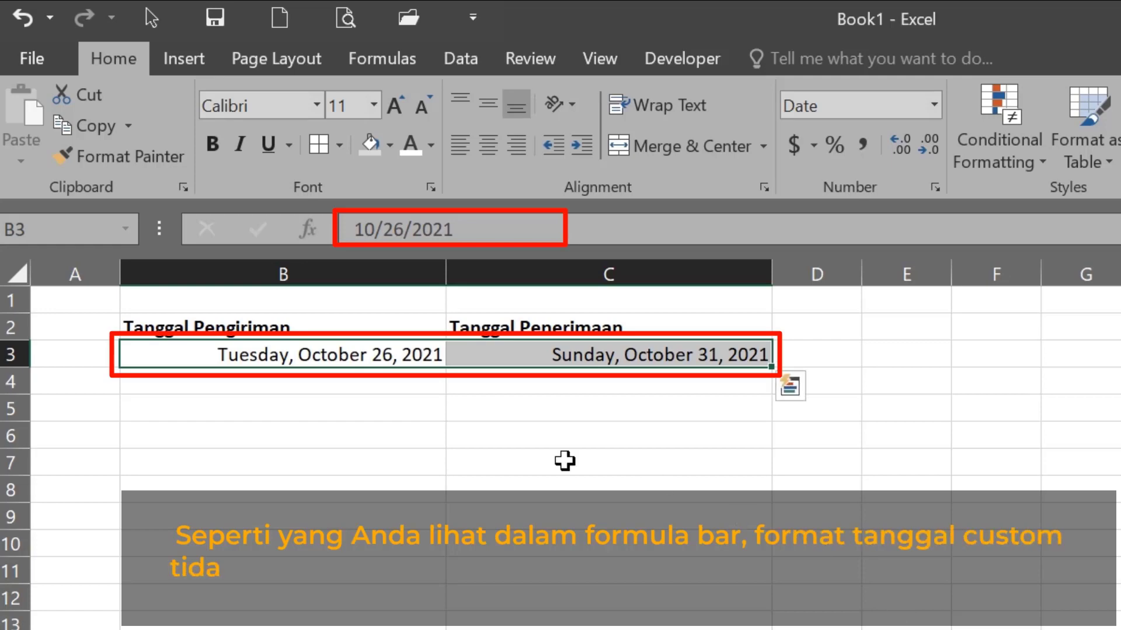
click(326, 355)
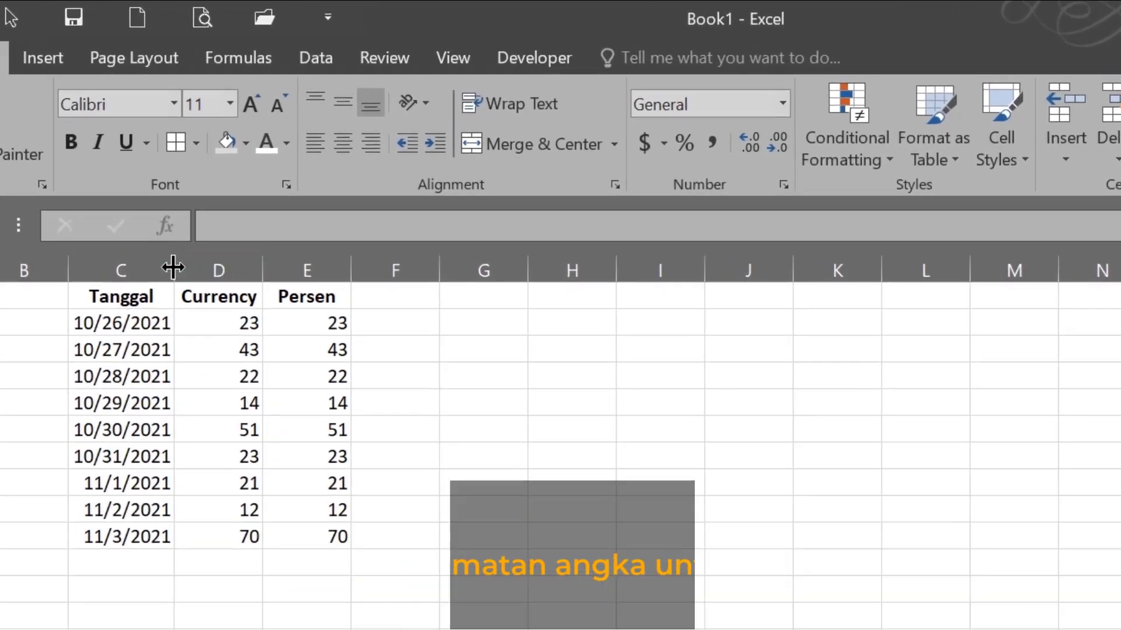
Step: Apply the Short Date format to the entire Tanggal column C
click(203, 204)
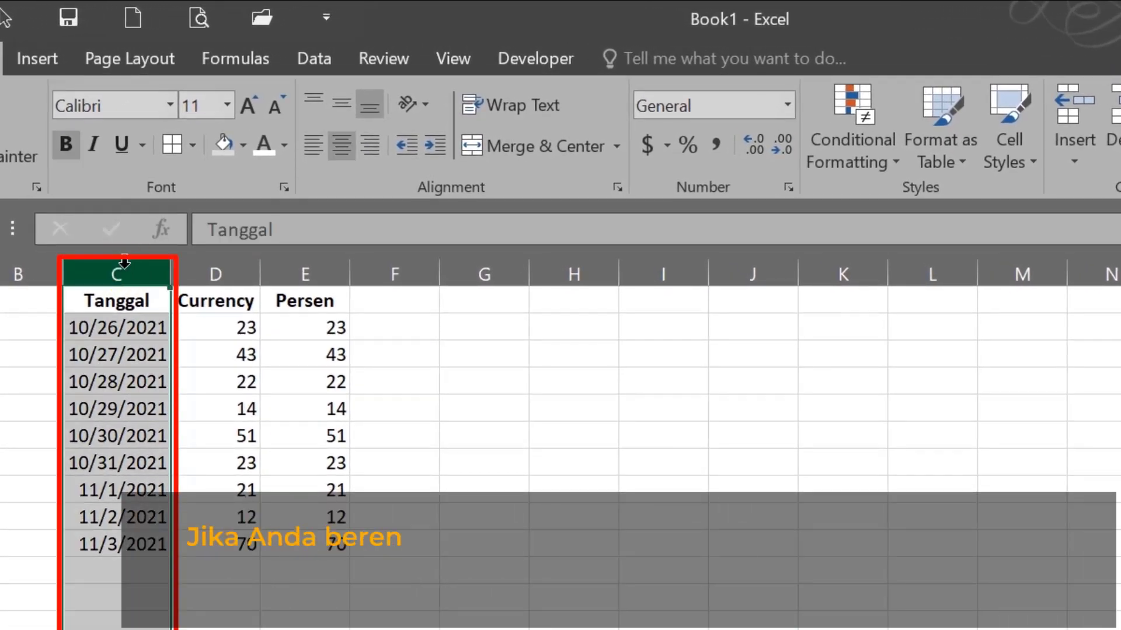
click(788, 108)
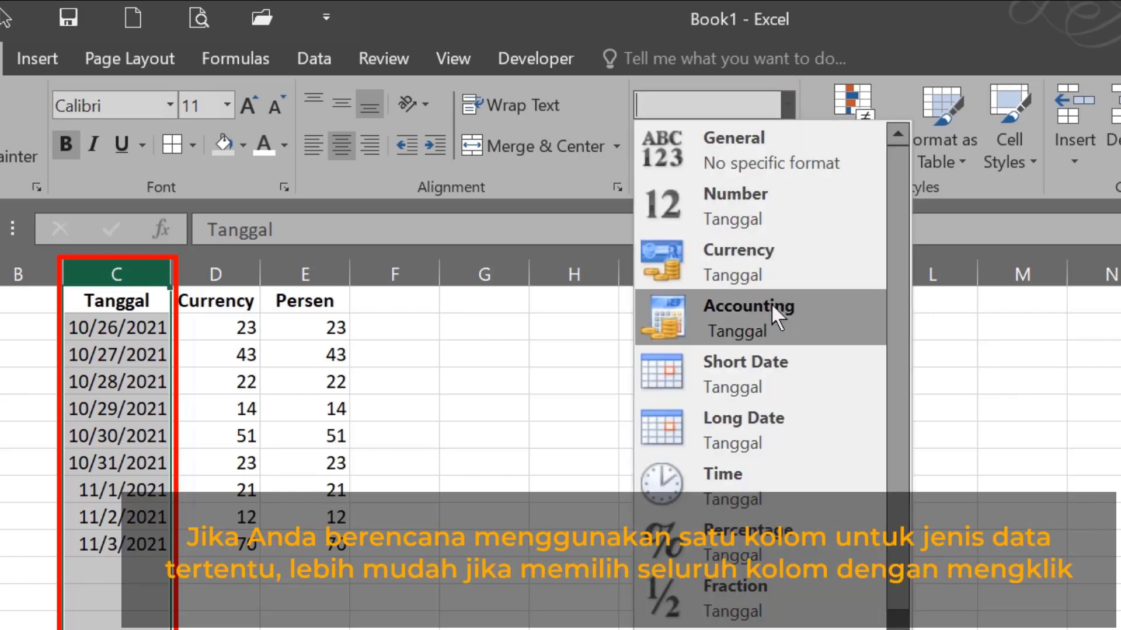
click(754, 365)
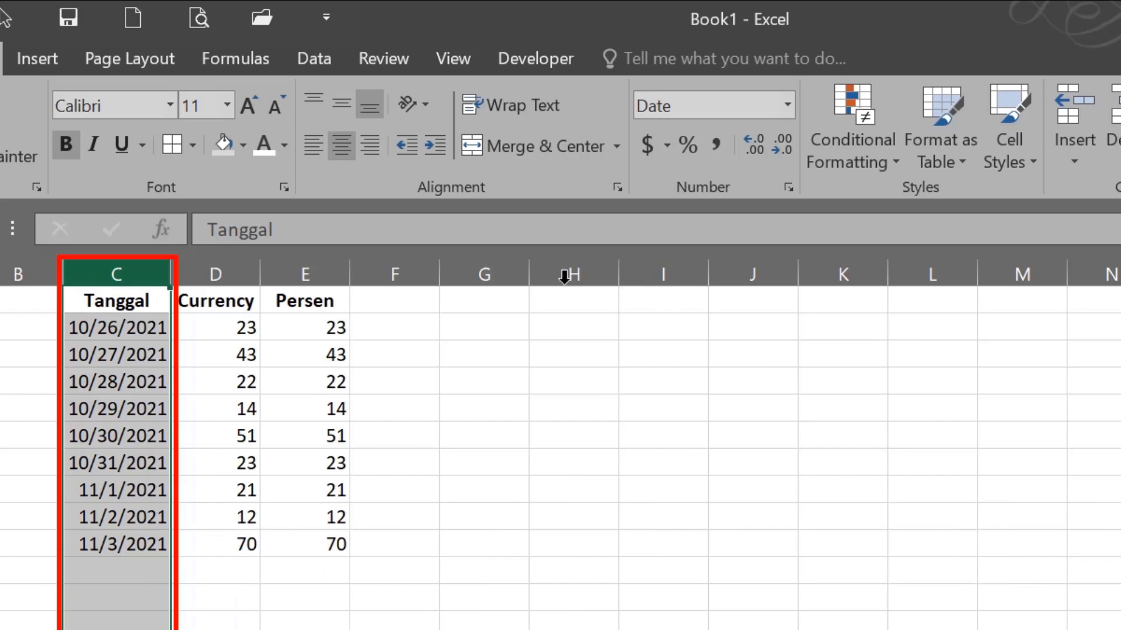
Step: Apply the Currency format to the entire Currency column D
click(220, 273)
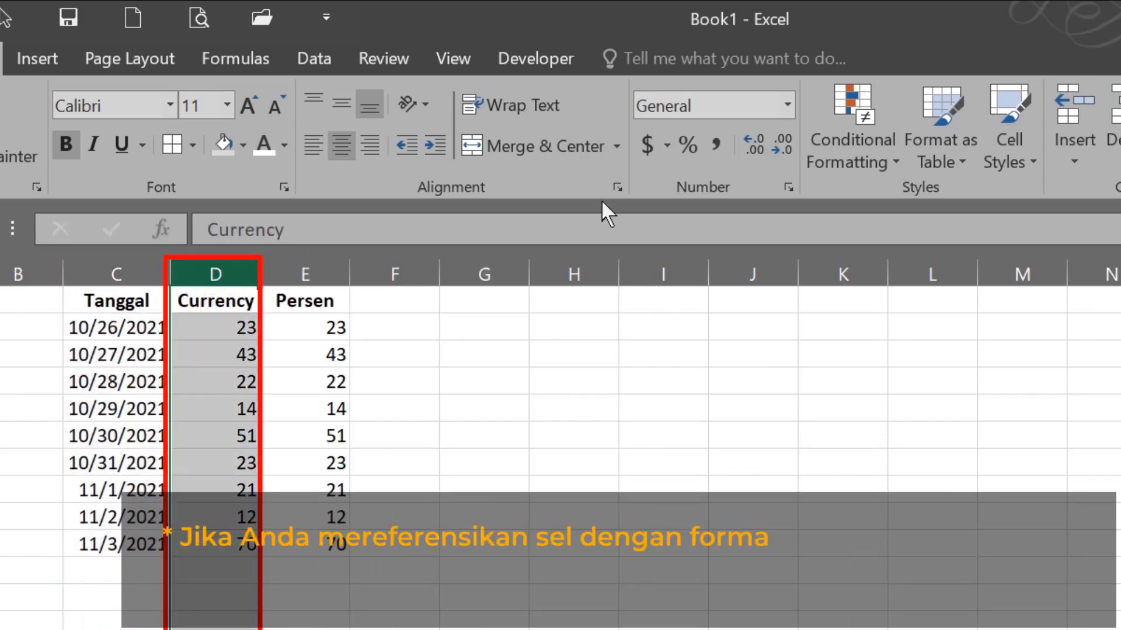
click(788, 105)
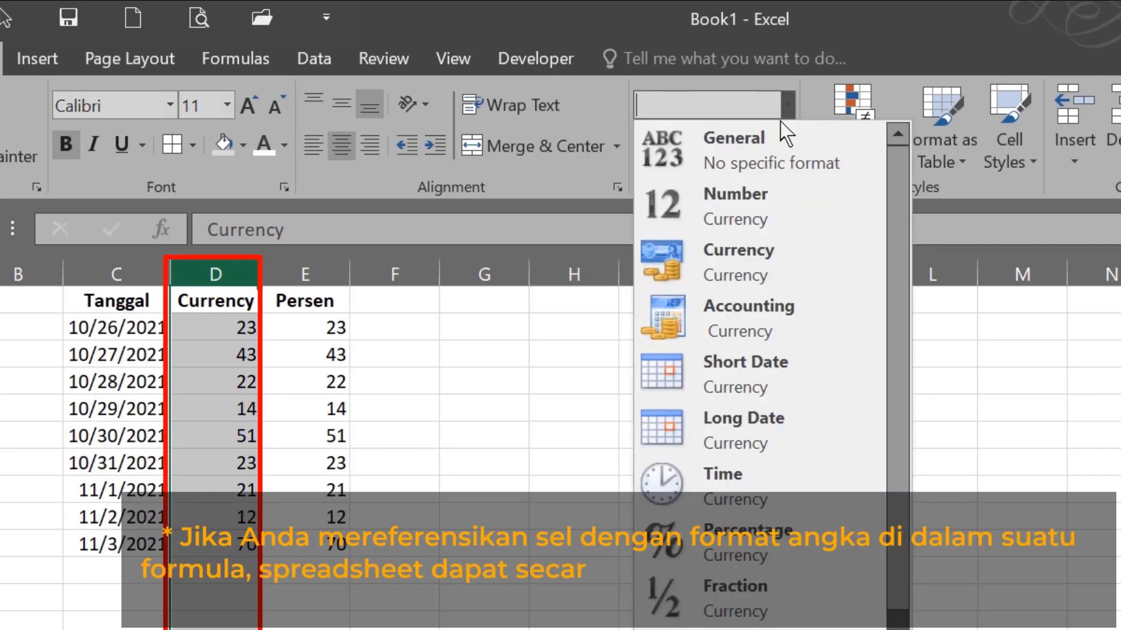
click(756, 260)
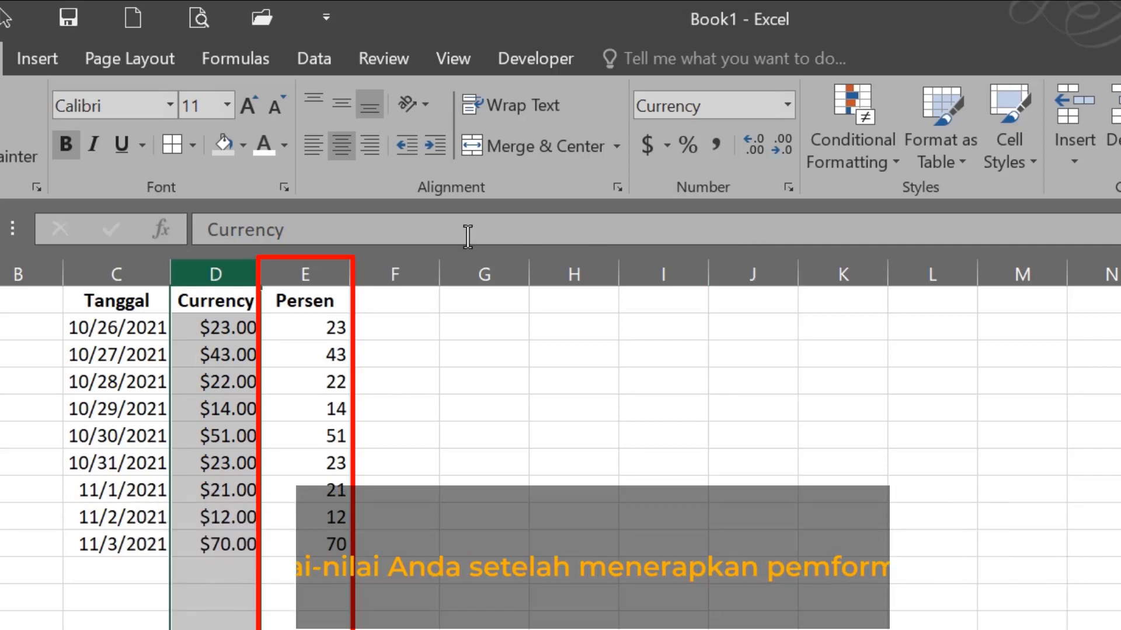
Step: Apply the Percentage format to the entire Persen column E and deselect the column
click(318, 265)
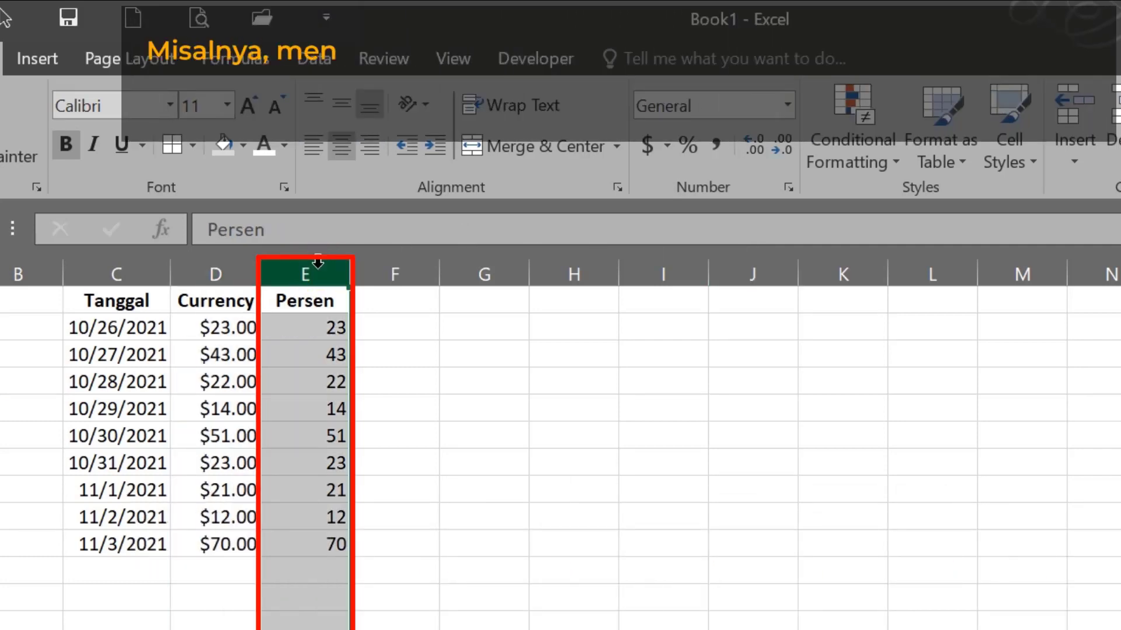
click(787, 105)
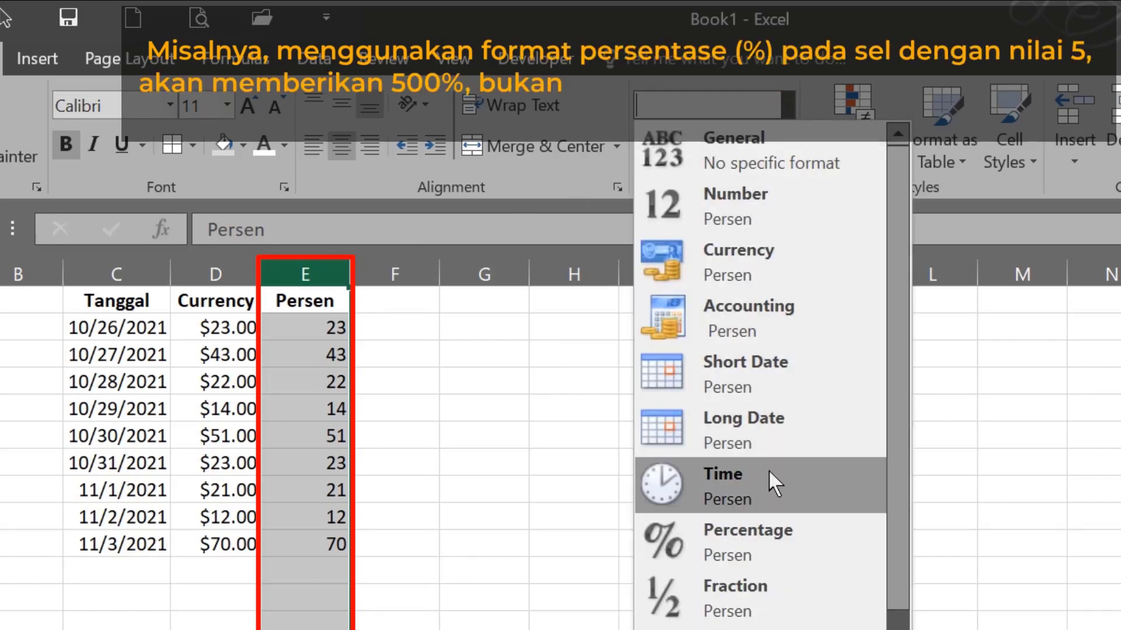
click(745, 537)
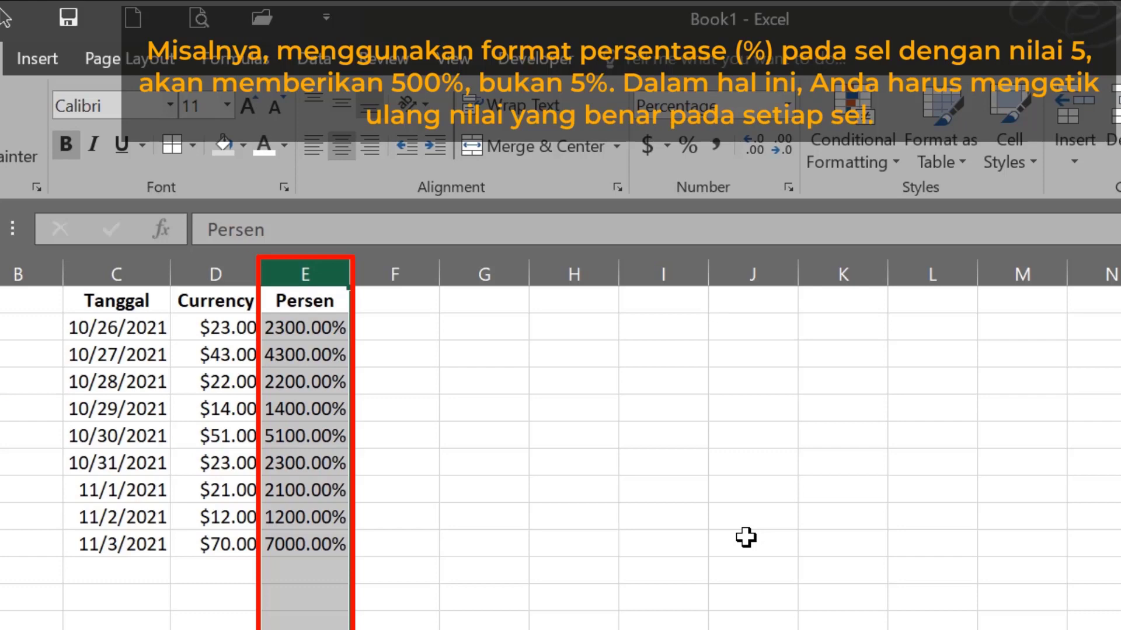
click(746, 537)
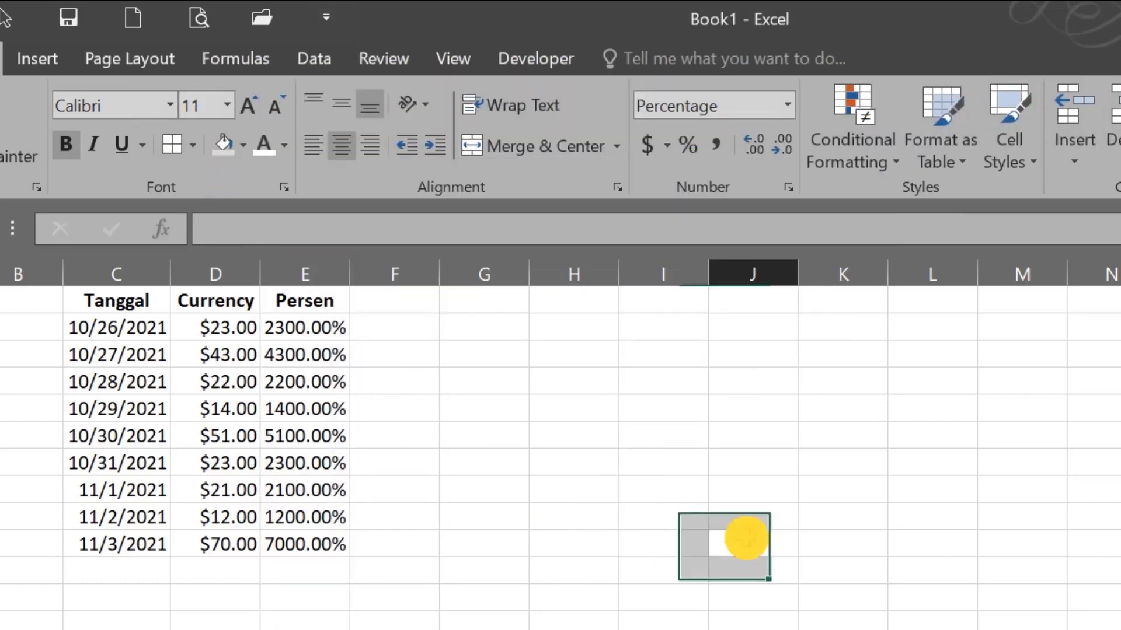